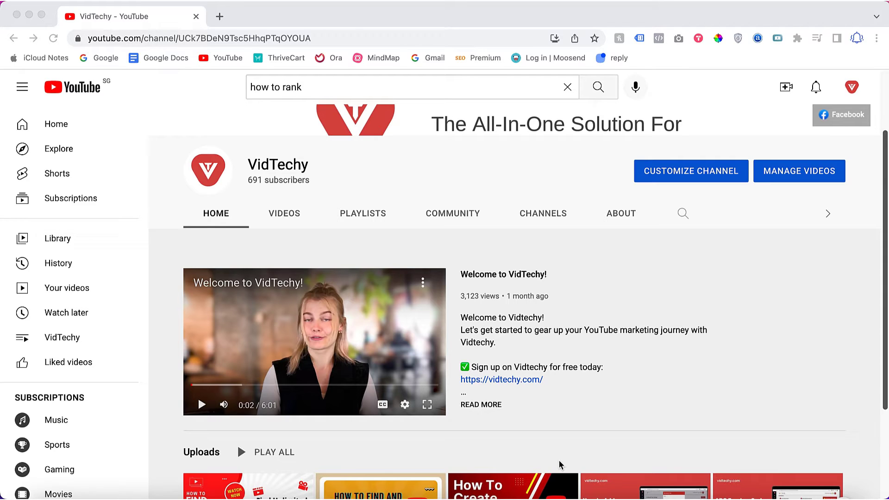
{"action": "scroll", "coordinate": [616, 389], "scroll_direction": "up", "scroll_amount": 2}
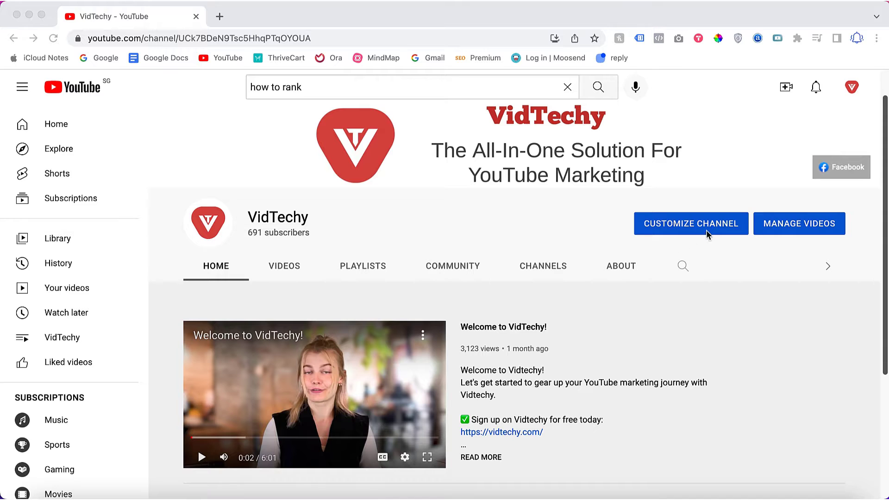
{"action": "scroll", "coordinate": [677, 244], "scroll_direction": "up", "scroll_amount": 1}
Step: From Manage Videos, open the YouTube Ads video's details and its published watch page
{"action": "left_click", "coordinate": [787, 258]}
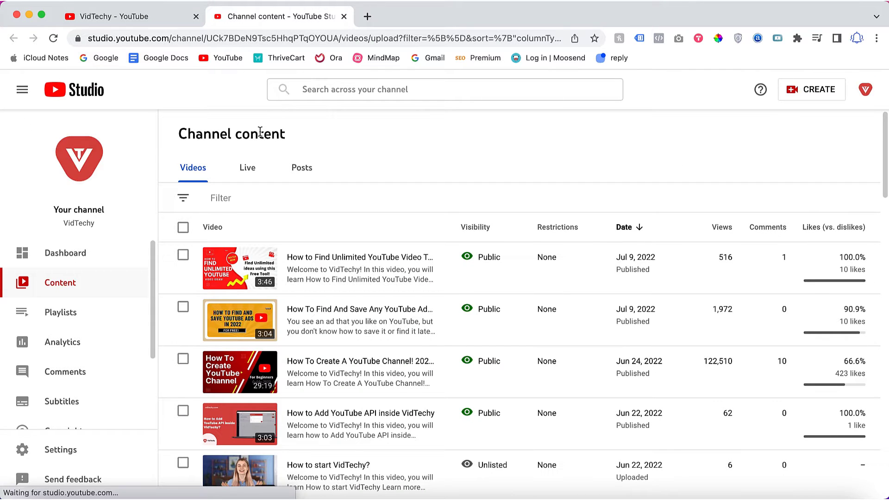
{"action": "scroll", "coordinate": [263, 177], "scroll_direction": "down", "scroll_amount": 2}
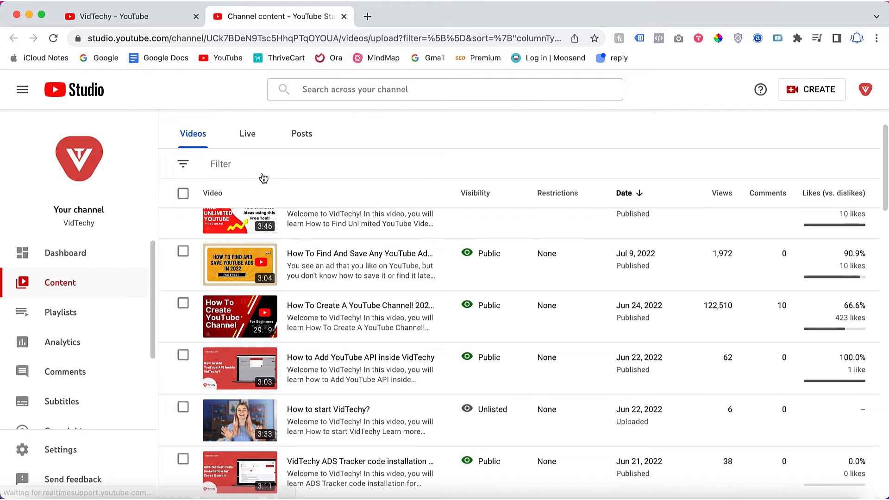
{"action": "scroll", "coordinate": [316, 236], "scroll_direction": "up", "scroll_amount": 1}
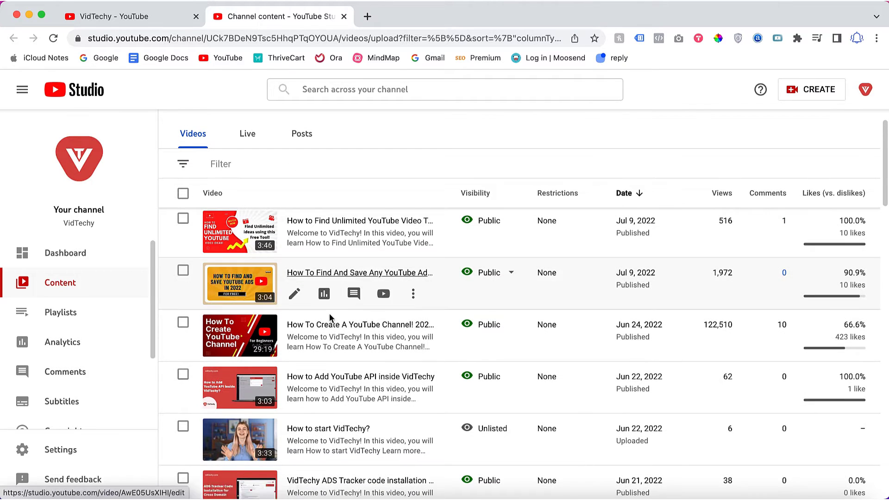
{"action": "scroll", "coordinate": [332, 353], "scroll_direction": "up", "scroll_amount": 1}
{"action": "left_click", "coordinate": [316, 307]}
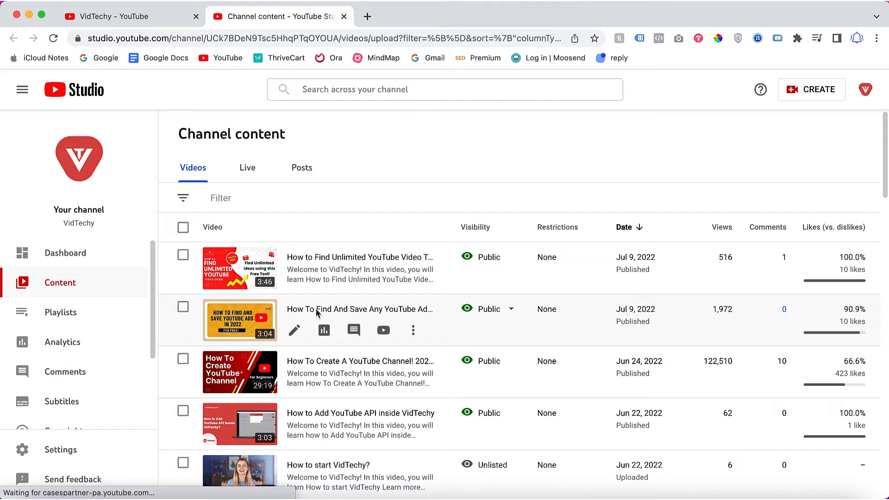
{"action": "left_click", "coordinate": [678, 305]}
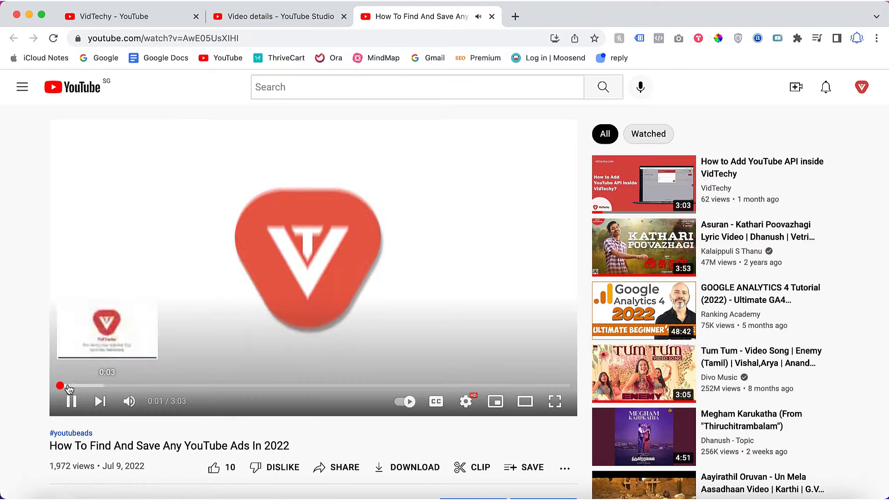
Step: Skip ahead in the video and pause playback at 0:26
{"action": "left_click", "coordinate": [88, 387]}
{"action": "left_click", "coordinate": [128, 386]}
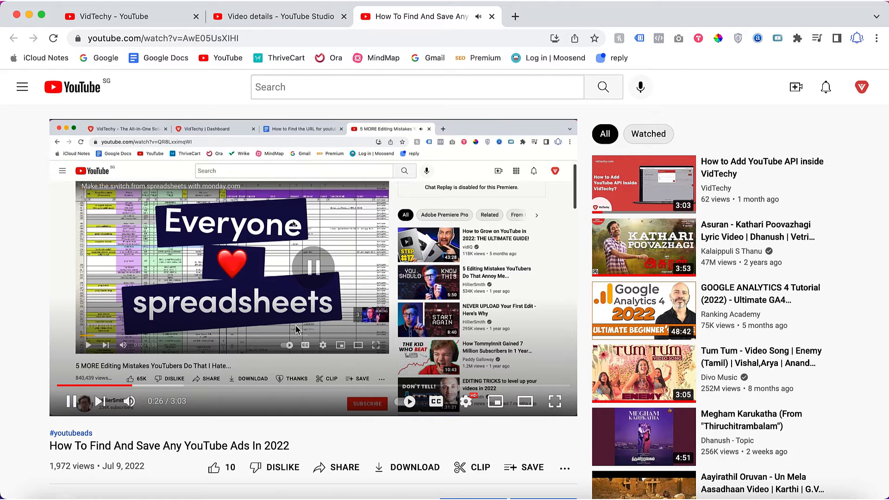
{"action": "left_click", "coordinate": [296, 325]}
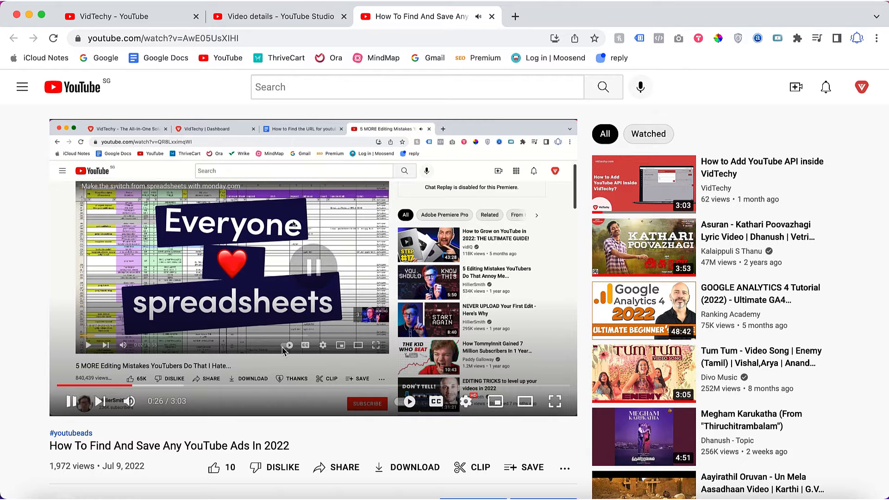
Step: In the video's advanced settings under Language and captions certification, keep the video language as English
{"action": "left_click", "coordinate": [289, 19]}
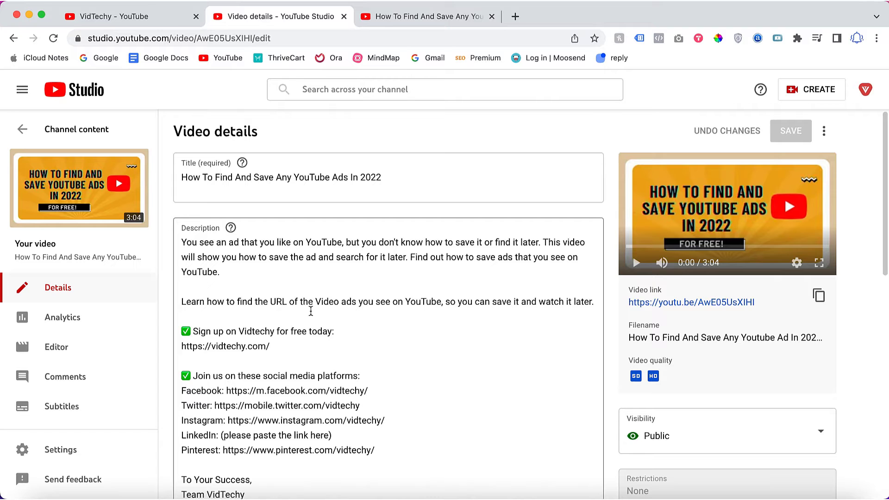
{"action": "scroll", "coordinate": [396, 210], "scroll_direction": "down", "scroll_amount": 2}
{"action": "scroll", "coordinate": [400, 210], "scroll_direction": "up", "scroll_amount": 2}
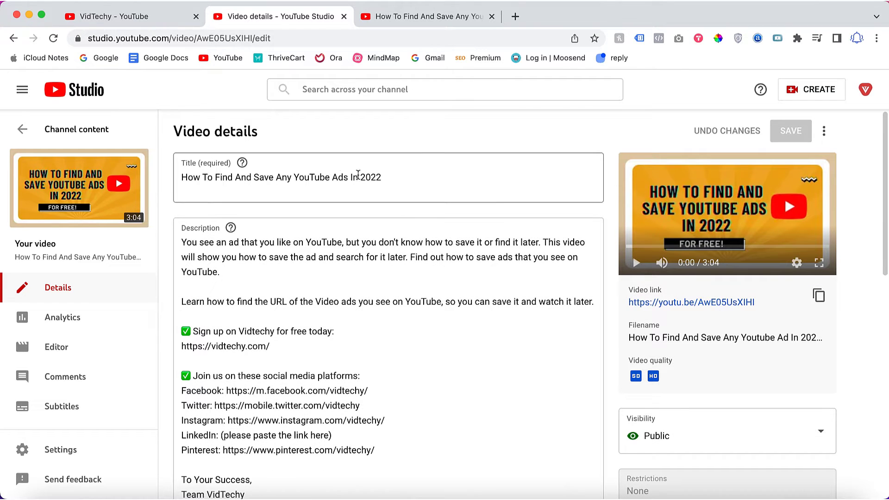
{"action": "scroll", "coordinate": [377, 237], "scroll_direction": "down", "scroll_amount": 3}
{"action": "scroll", "coordinate": [378, 223], "scroll_direction": "down", "scroll_amount": 3}
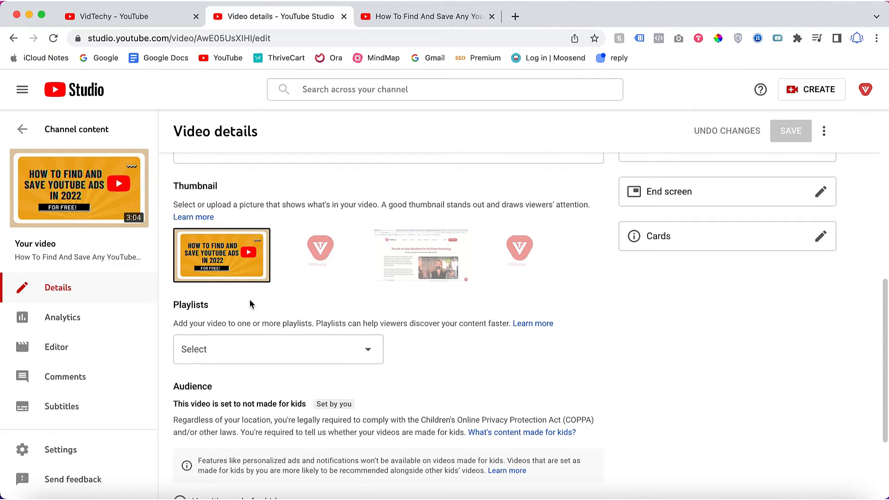
{"action": "scroll", "coordinate": [346, 326], "scroll_direction": "down", "scroll_amount": 1}
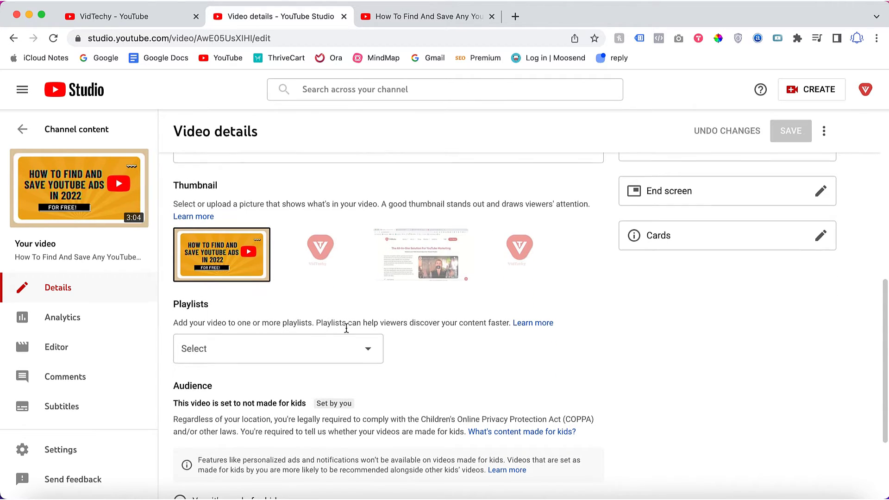
{"action": "scroll", "coordinate": [255, 454], "scroll_direction": "down", "scroll_amount": 2}
{"action": "left_click", "coordinate": [217, 456]}
{"action": "scroll", "coordinate": [343, 398], "scroll_direction": "down", "scroll_amount": 1}
{"action": "scroll", "coordinate": [363, 395], "scroll_direction": "down", "scroll_amount": 2}
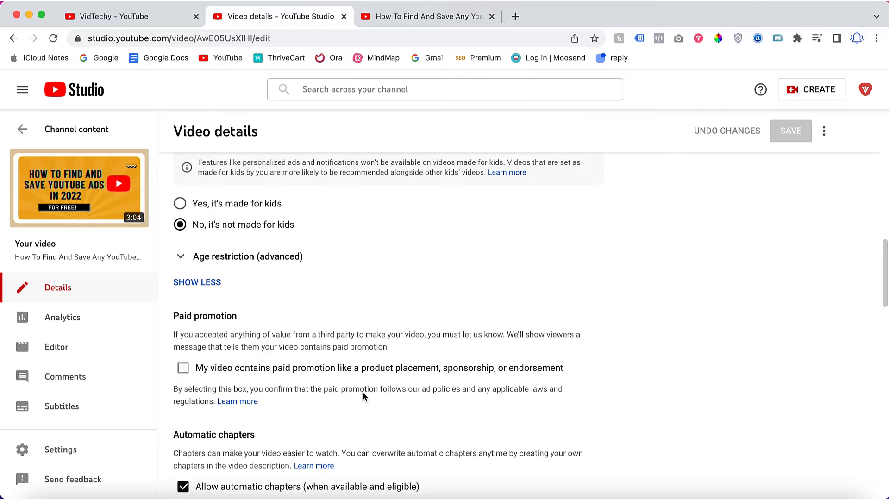
{"action": "scroll", "coordinate": [364, 396], "scroll_direction": "down", "scroll_amount": 2}
{"action": "scroll", "coordinate": [363, 396], "scroll_direction": "down", "scroll_amount": 2}
{"action": "scroll", "coordinate": [364, 396], "scroll_direction": "down", "scroll_amount": 2}
{"action": "scroll", "coordinate": [363, 397], "scroll_direction": "down", "scroll_amount": 1}
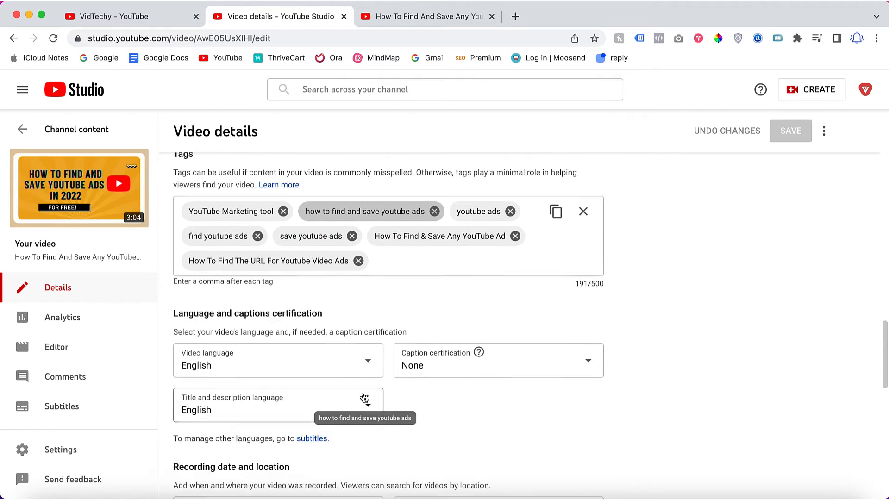
{"action": "scroll", "coordinate": [363, 396], "scroll_direction": "down", "scroll_amount": 1}
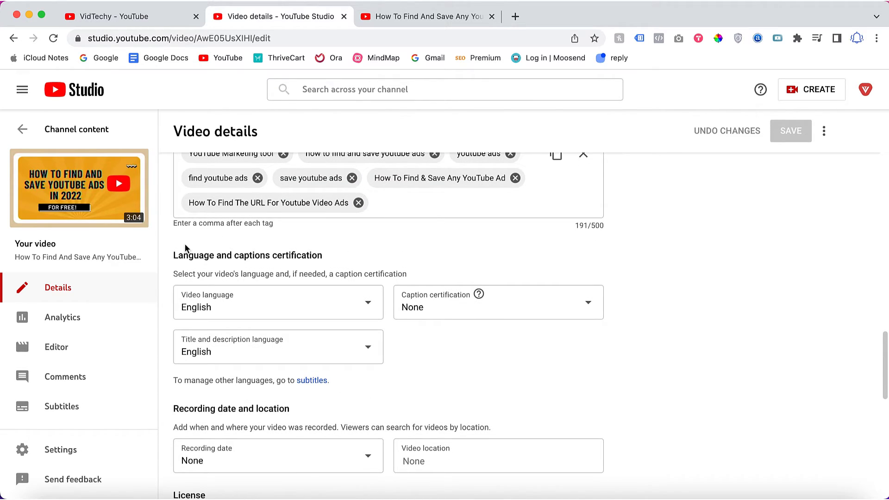
{"action": "left_click_drag", "start_coordinate": [173, 255], "coordinate": [325, 260]}
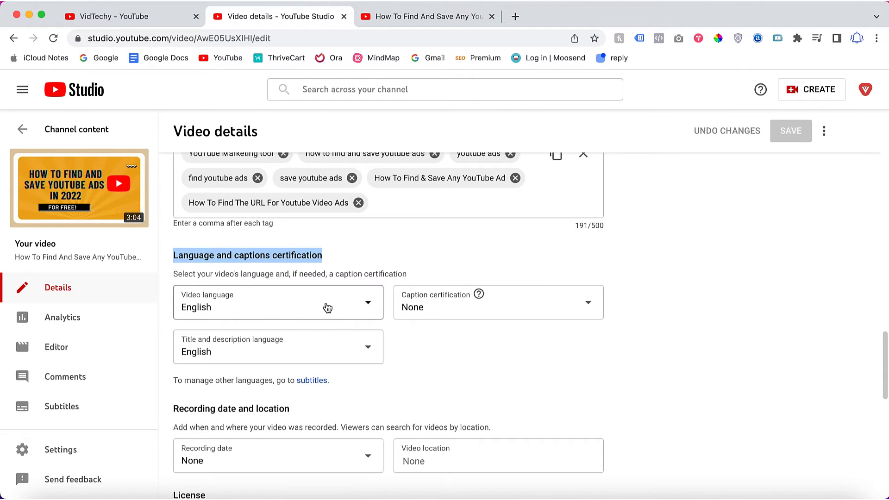
{"action": "left_click", "coordinate": [345, 309]}
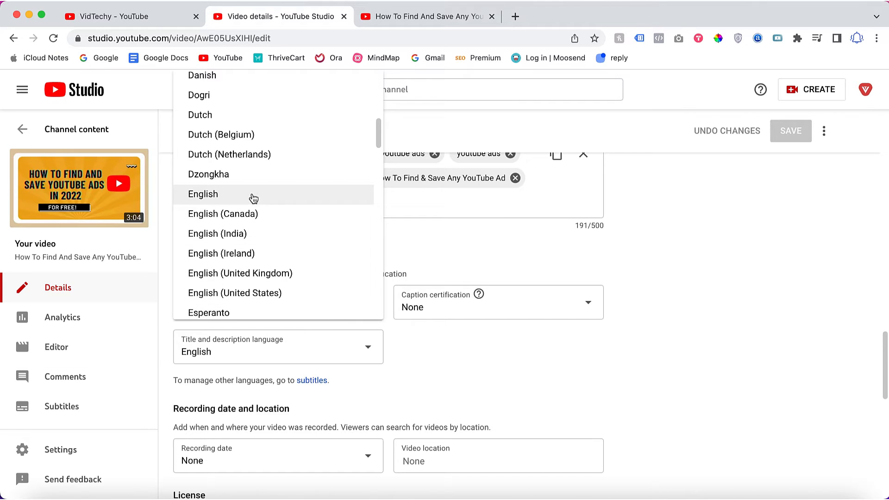
{"action": "left_click", "coordinate": [285, 202]}
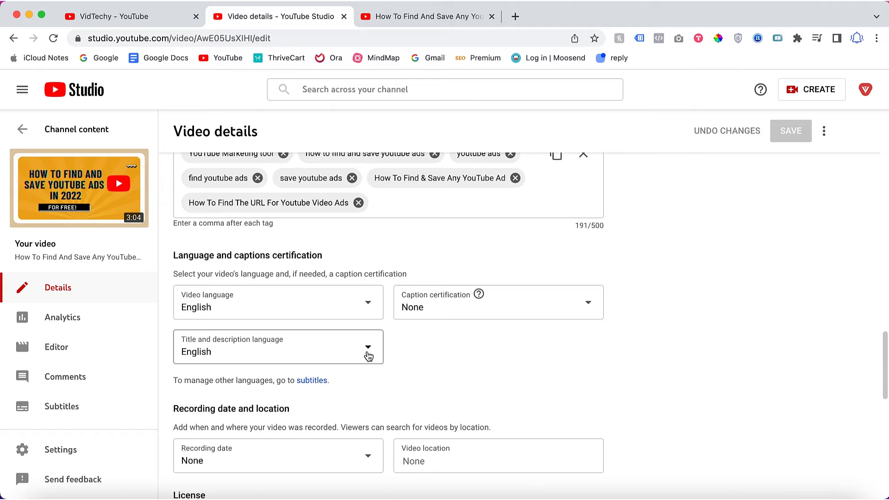
{"action": "scroll", "coordinate": [369, 357], "scroll_direction": "down", "scroll_amount": 1}
{"action": "scroll", "coordinate": [369, 357], "scroll_direction": "down", "scroll_amount": 1}
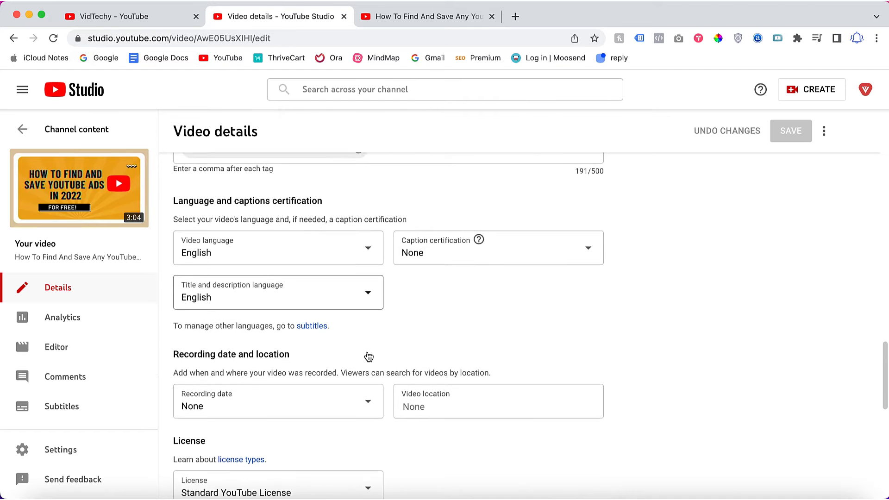
{"action": "scroll", "coordinate": [369, 357], "scroll_direction": "up", "scroll_amount": 1}
{"action": "scroll", "coordinate": [459, 312], "scroll_direction": "up", "scroll_amount": 1}
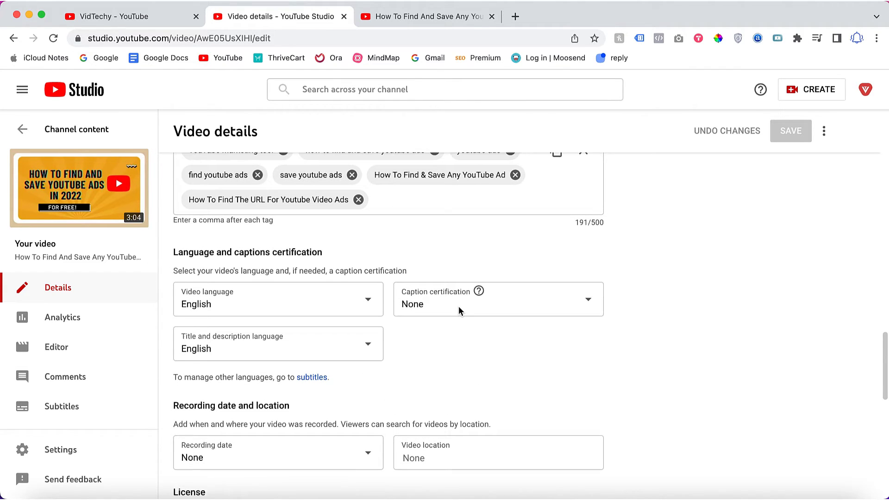
{"action": "scroll", "coordinate": [459, 312], "scroll_direction": "up", "scroll_amount": 1}
{"action": "scroll", "coordinate": [460, 311], "scroll_direction": "up", "scroll_amount": 1}
{"action": "scroll", "coordinate": [459, 310], "scroll_direction": "down", "scroll_amount": 3}
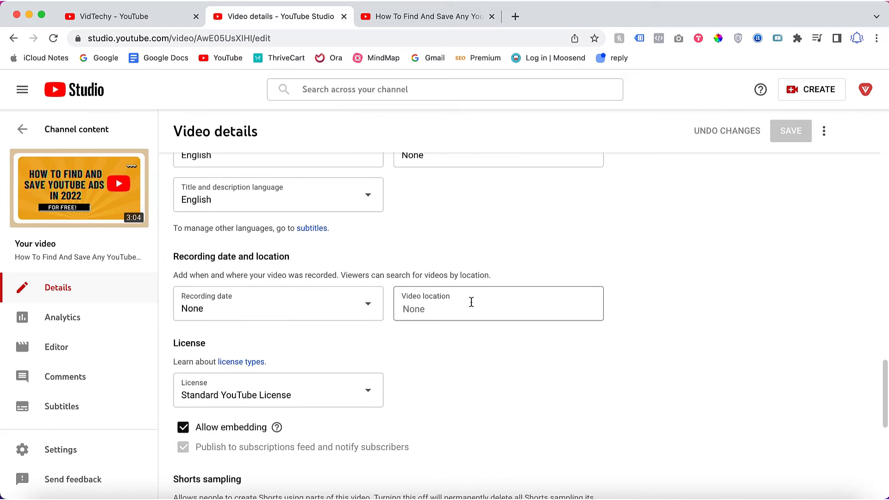
{"action": "scroll", "coordinate": [470, 302], "scroll_direction": "up", "scroll_amount": 1}
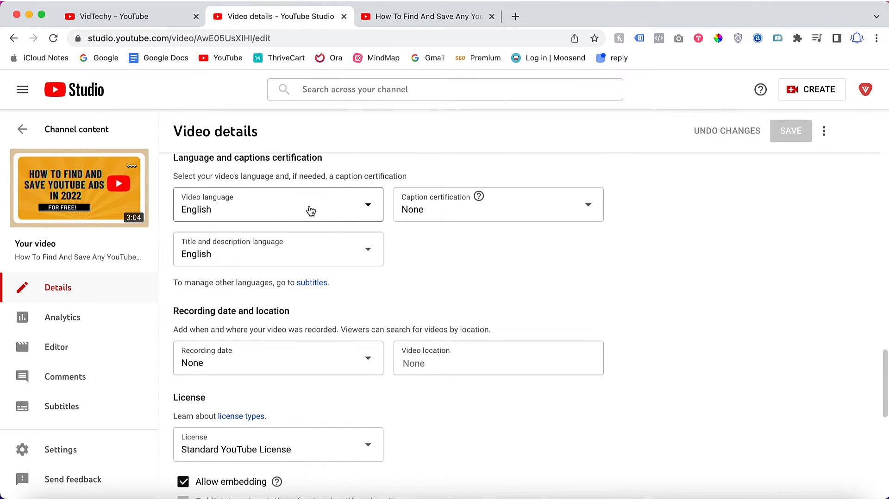
{"action": "scroll", "coordinate": [308, 211], "scroll_direction": "up", "scroll_amount": 1}
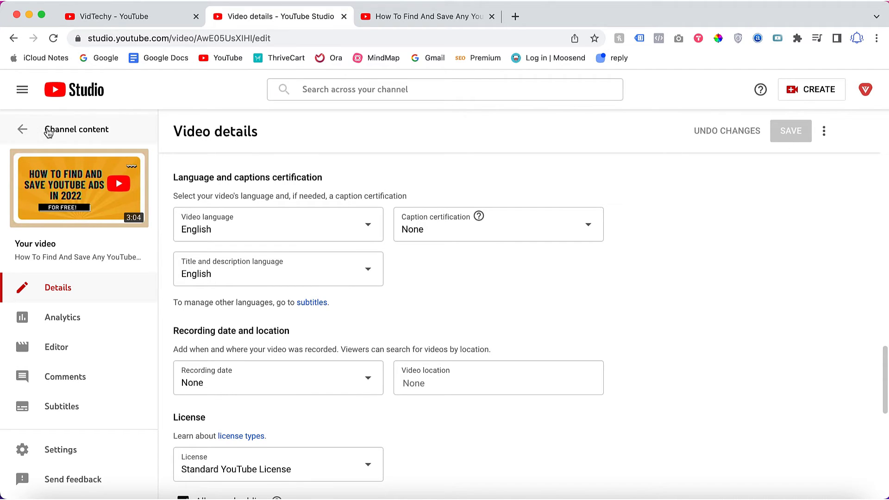
Step: From the channel's Subtitles overview, open the ads video's English (video language) subtitles for editing
{"action": "left_click", "coordinate": [22, 132]}
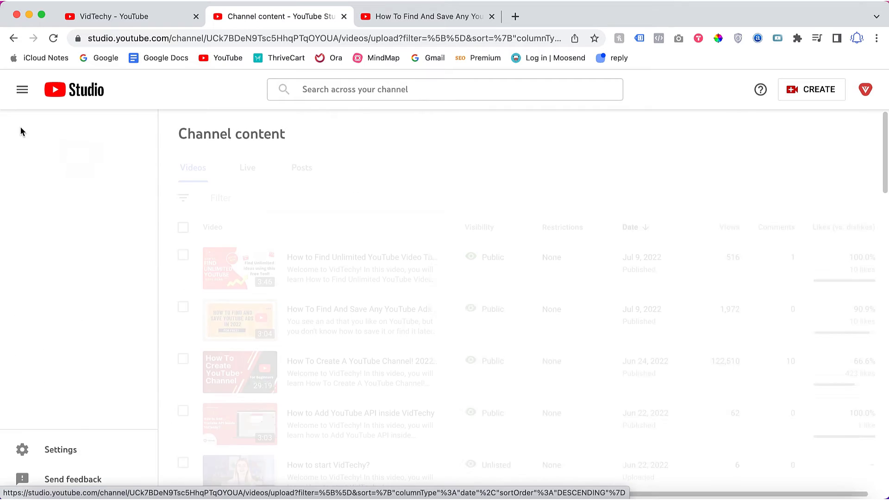
{"action": "scroll", "coordinate": [75, 369], "scroll_direction": "down", "scroll_amount": 2}
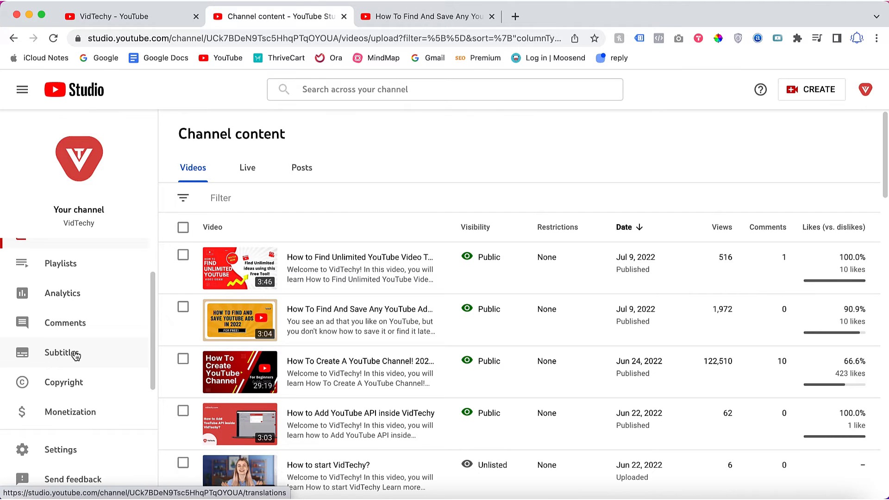
{"action": "left_click", "coordinate": [72, 355]}
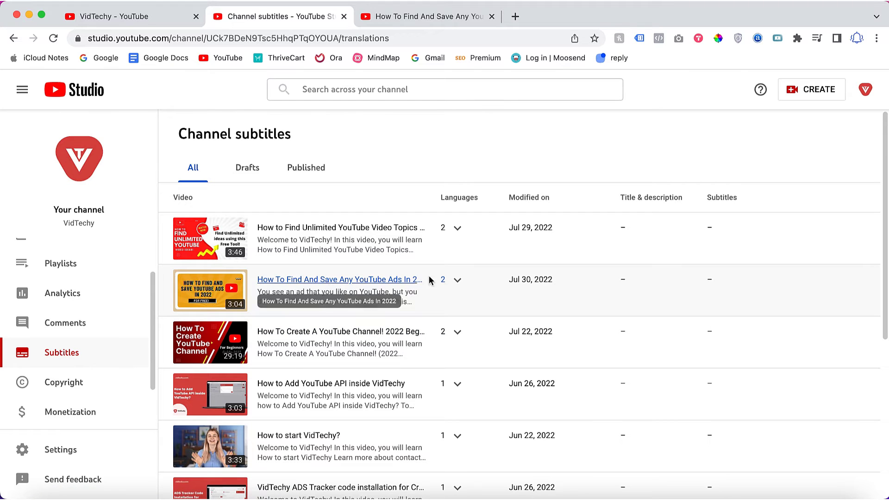
{"action": "left_click", "coordinate": [458, 281]}
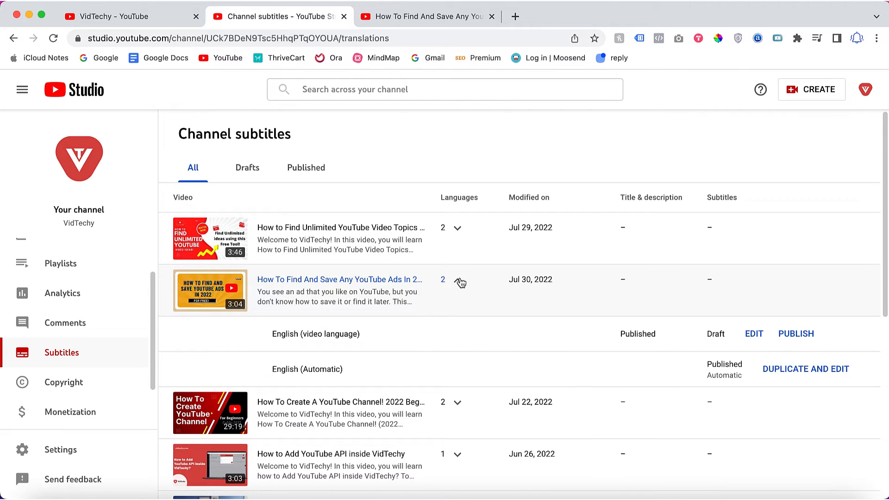
{"action": "left_click", "coordinate": [754, 335]}
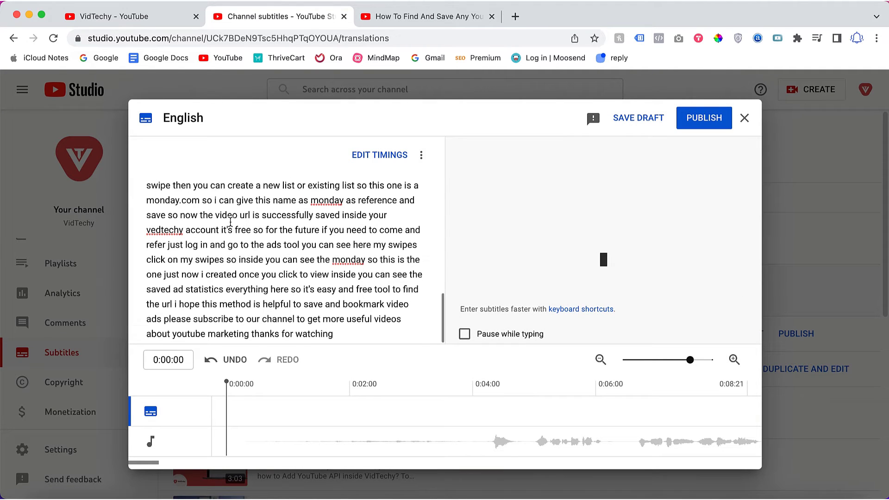
{"action": "scroll", "coordinate": [160, 186], "scroll_direction": "up", "scroll_amount": 3}
{"action": "scroll", "coordinate": [180, 189], "scroll_direction": "up", "scroll_amount": 10}
{"action": "scroll", "coordinate": [198, 191], "scroll_direction": "up", "scroll_amount": 5}
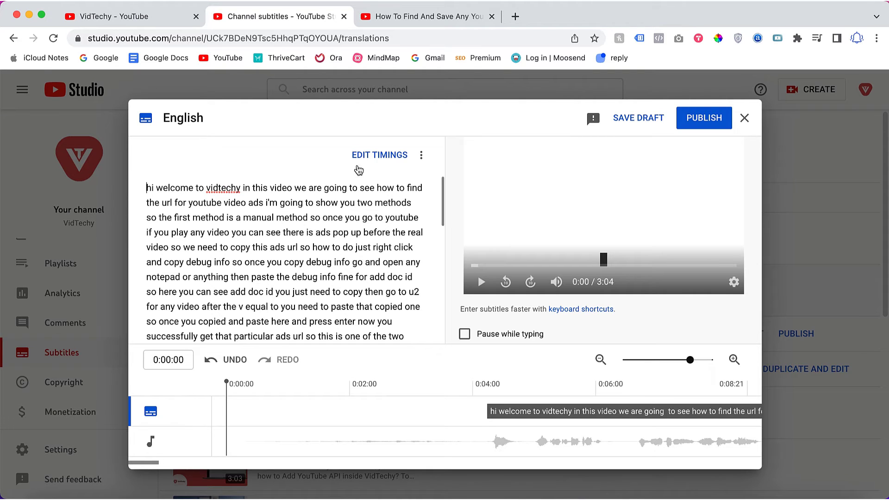
Step: Check the timed caption boxes against the playing preview, then publish the English subtitles
{"action": "left_click", "coordinate": [375, 156]}
{"action": "left_click", "coordinate": [481, 290]}
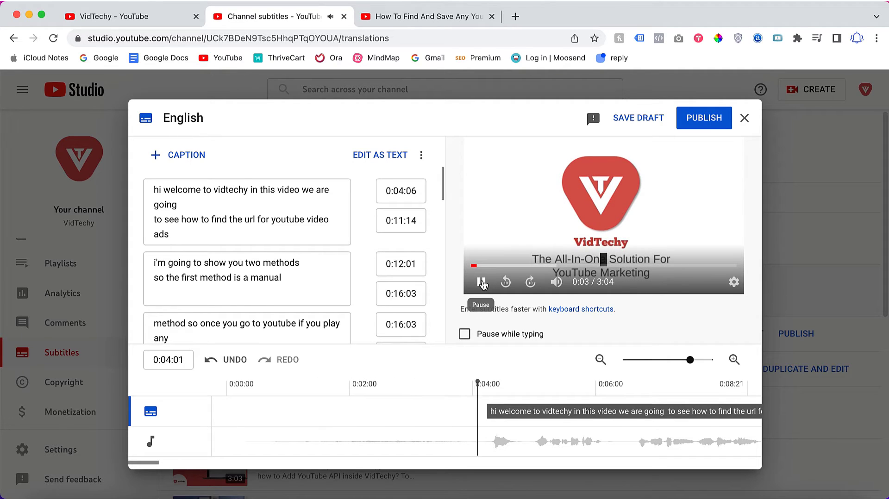
{"action": "left_click", "coordinate": [481, 282]}
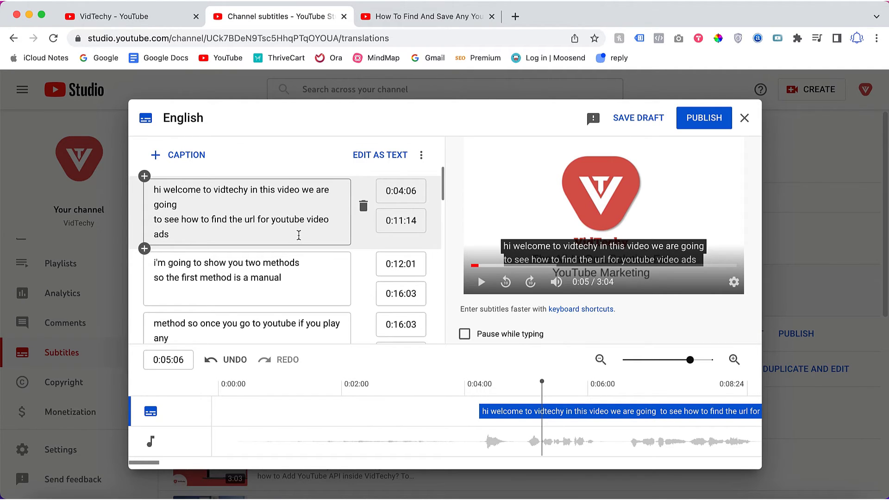
{"action": "key", "text": "shift+space"}
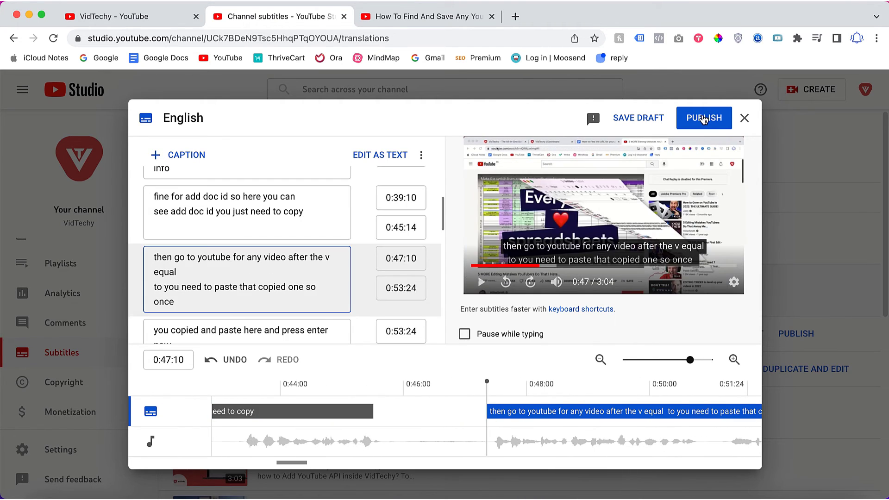
{"action": "left_click", "coordinate": [703, 118]}
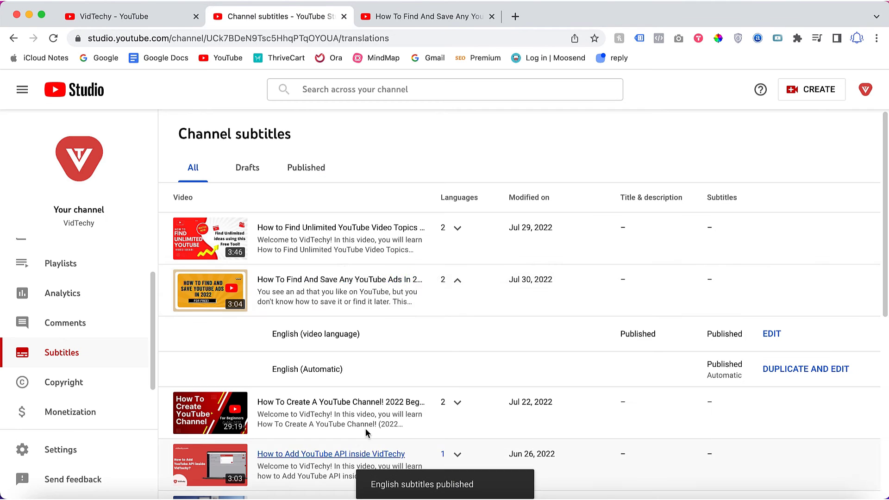
Step: Reload the video's watch page and pause it to read the English captions
{"action": "left_click", "coordinate": [418, 11]}
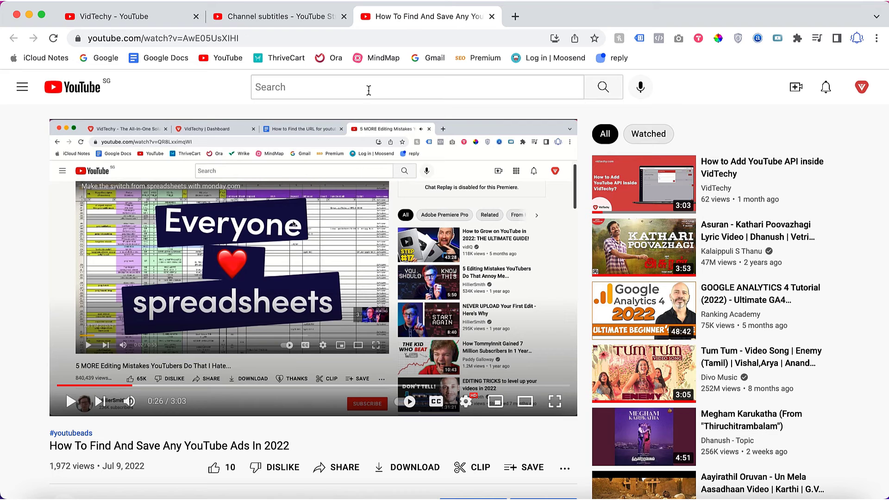
{"action": "left_click", "coordinate": [399, 38]}
{"action": "key", "text": "Return"}
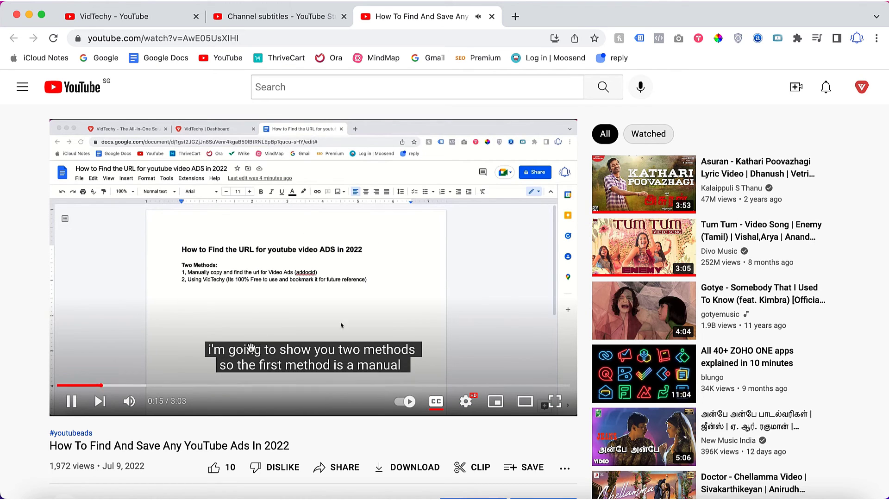
{"action": "left_click", "coordinate": [308, 278]}
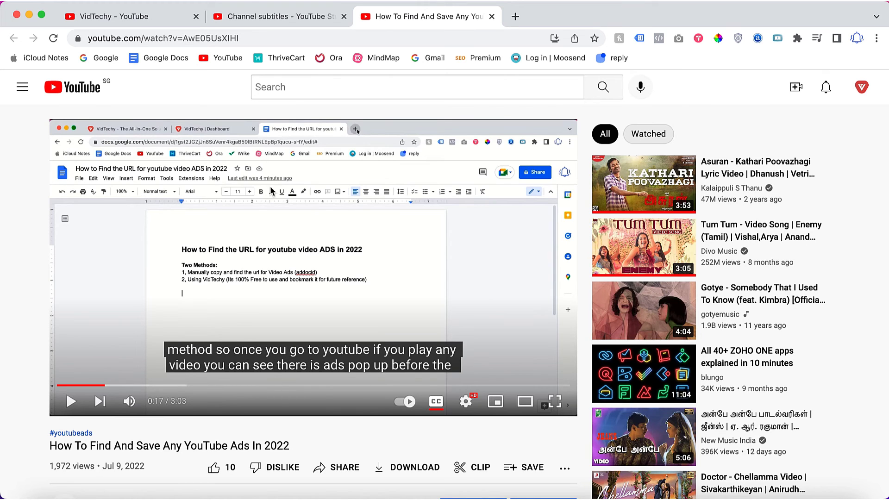
Step: Check the published subtitles in Studio, then resume playing the captioned video
{"action": "left_click", "coordinate": [309, 16]}
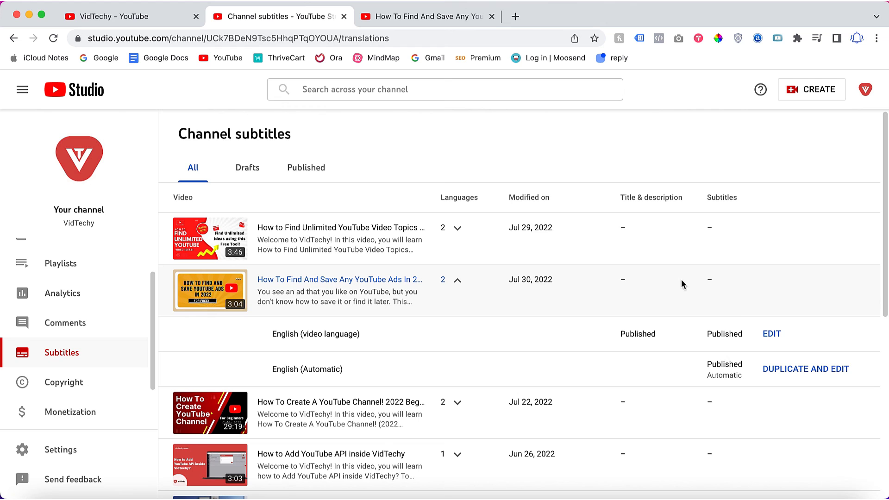
{"action": "left_click", "coordinate": [418, 15]}
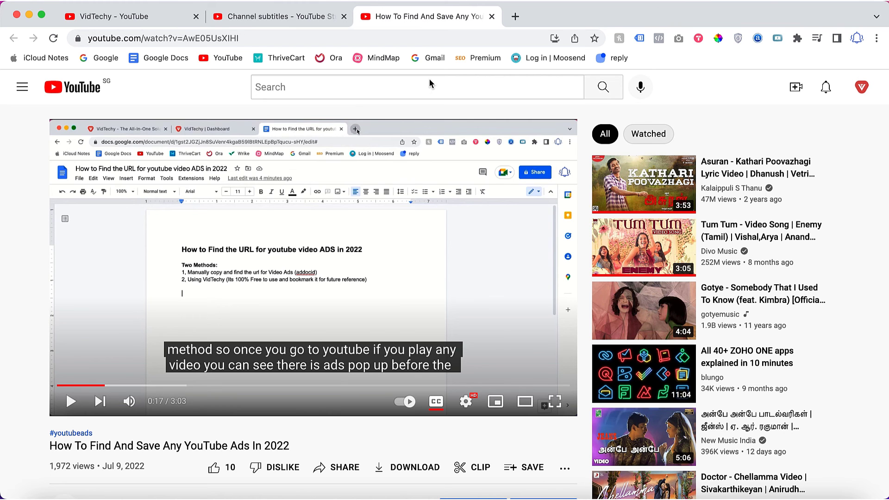
{"action": "left_click", "coordinate": [304, 317]}
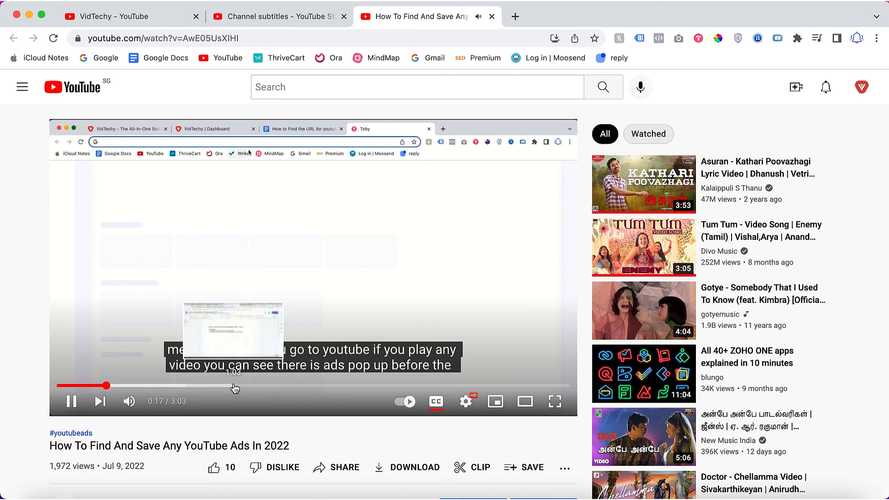